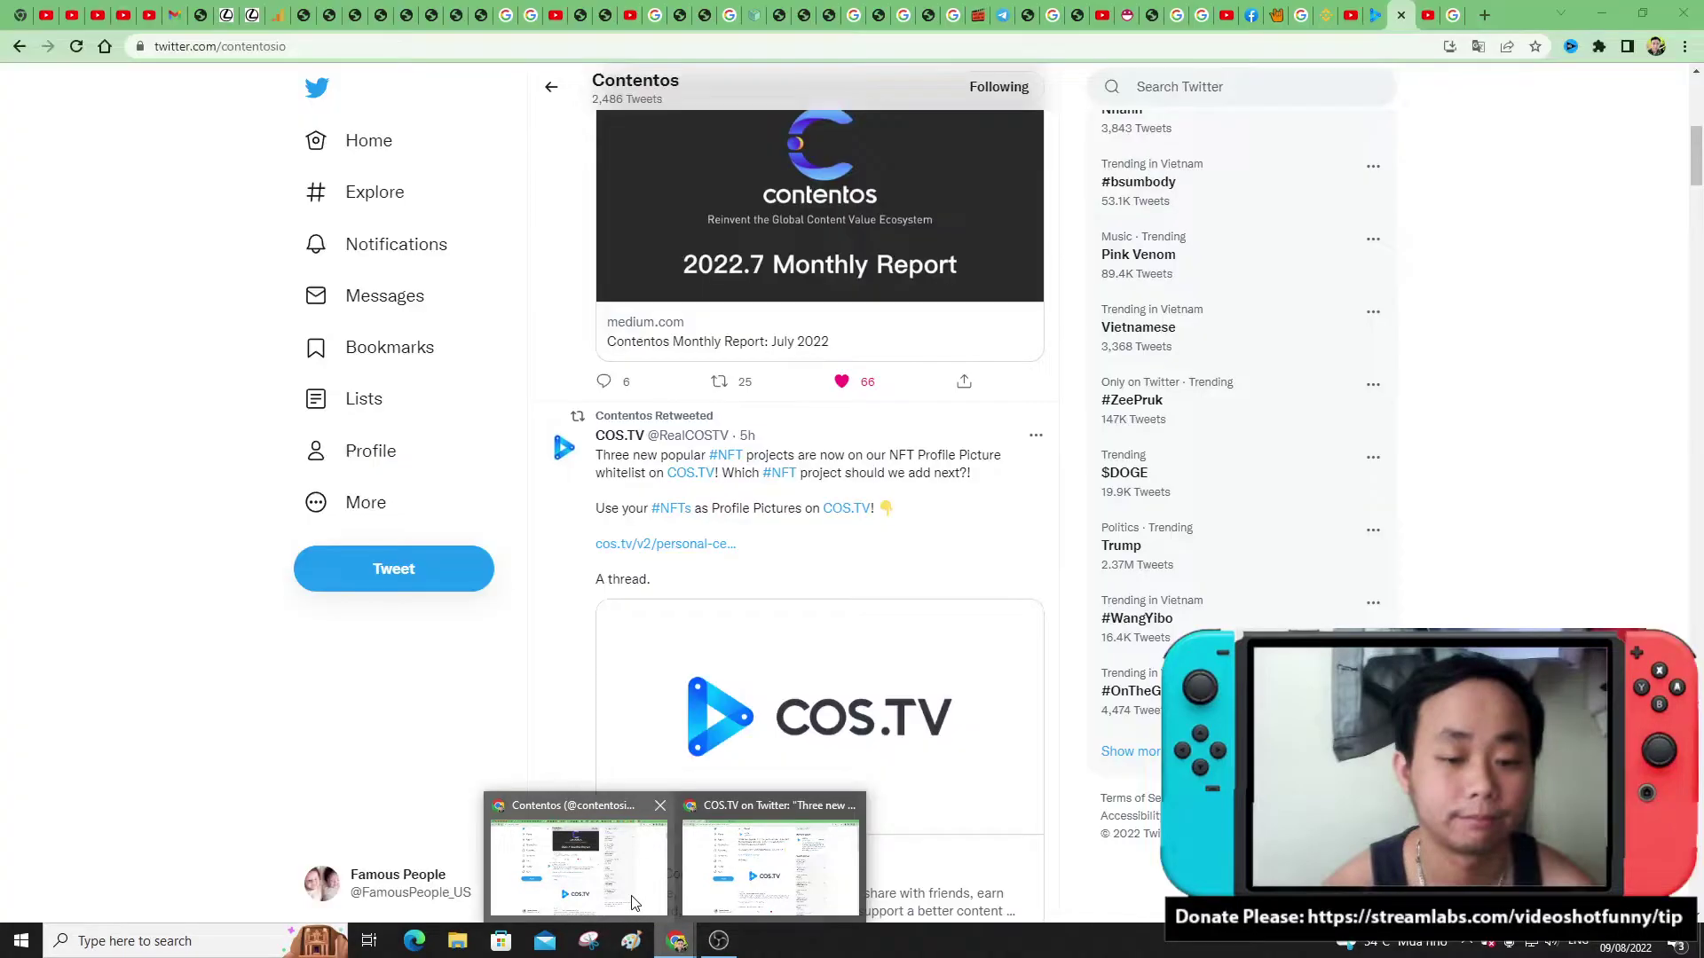
- Bring Chrome forward and open the retweeted COS.TV thread about three new whitelist NFT projects
mouse_move(676, 940)
click(632, 901)
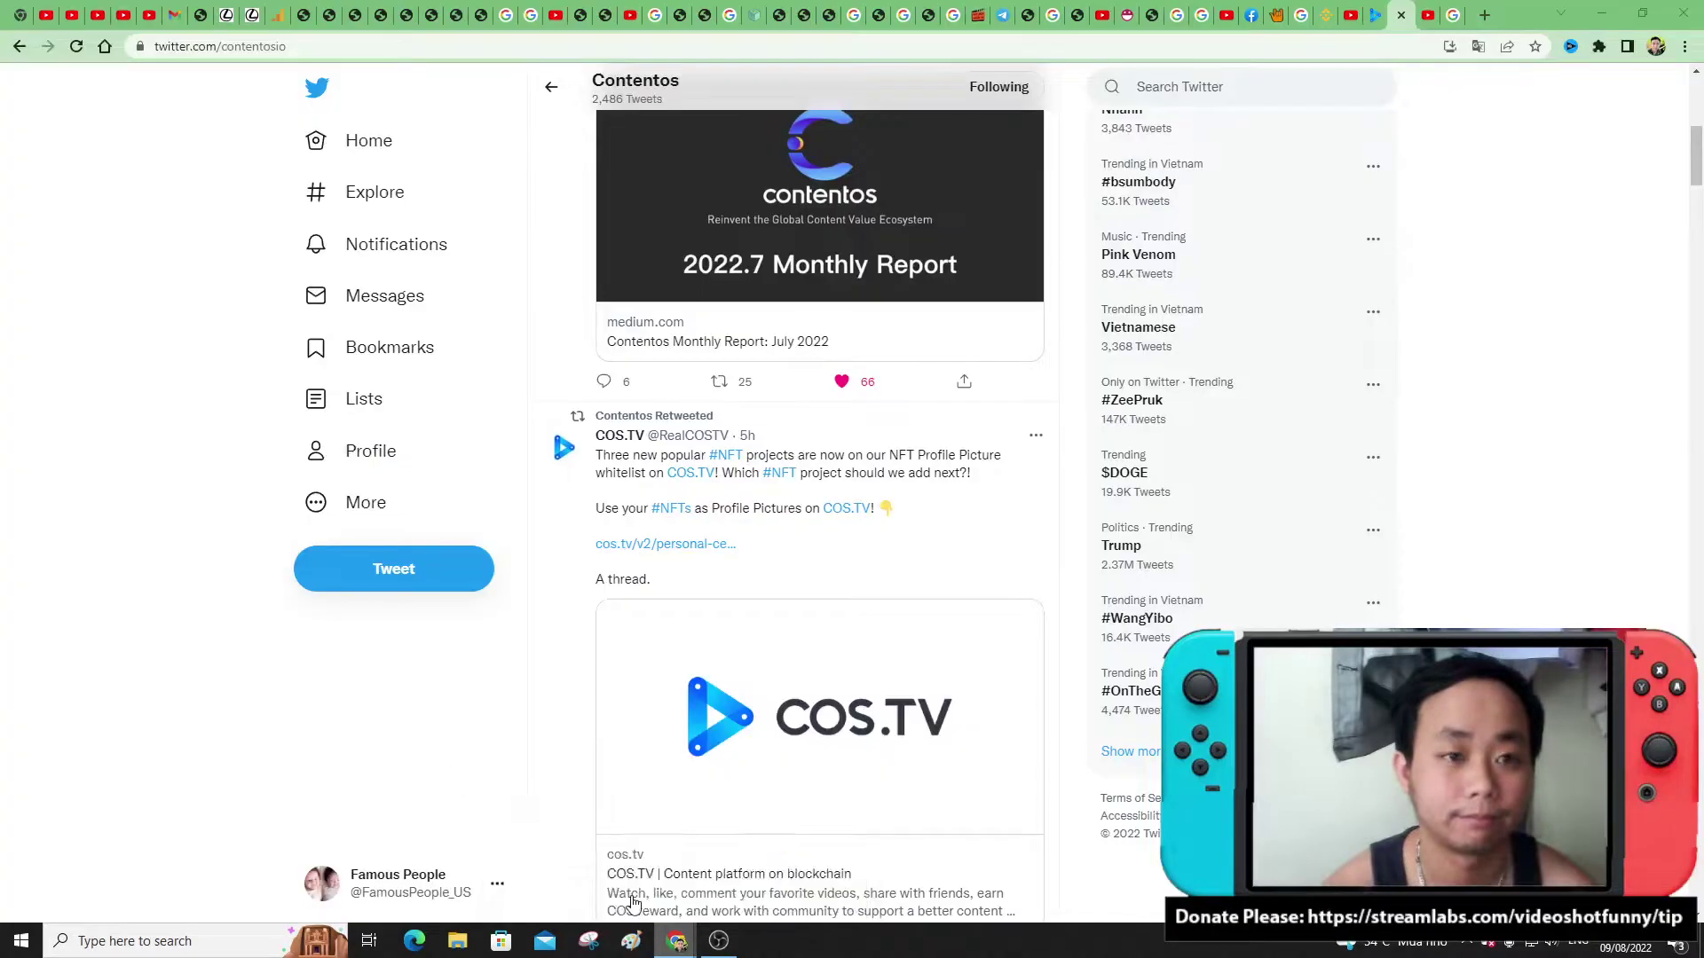
click(600, 585)
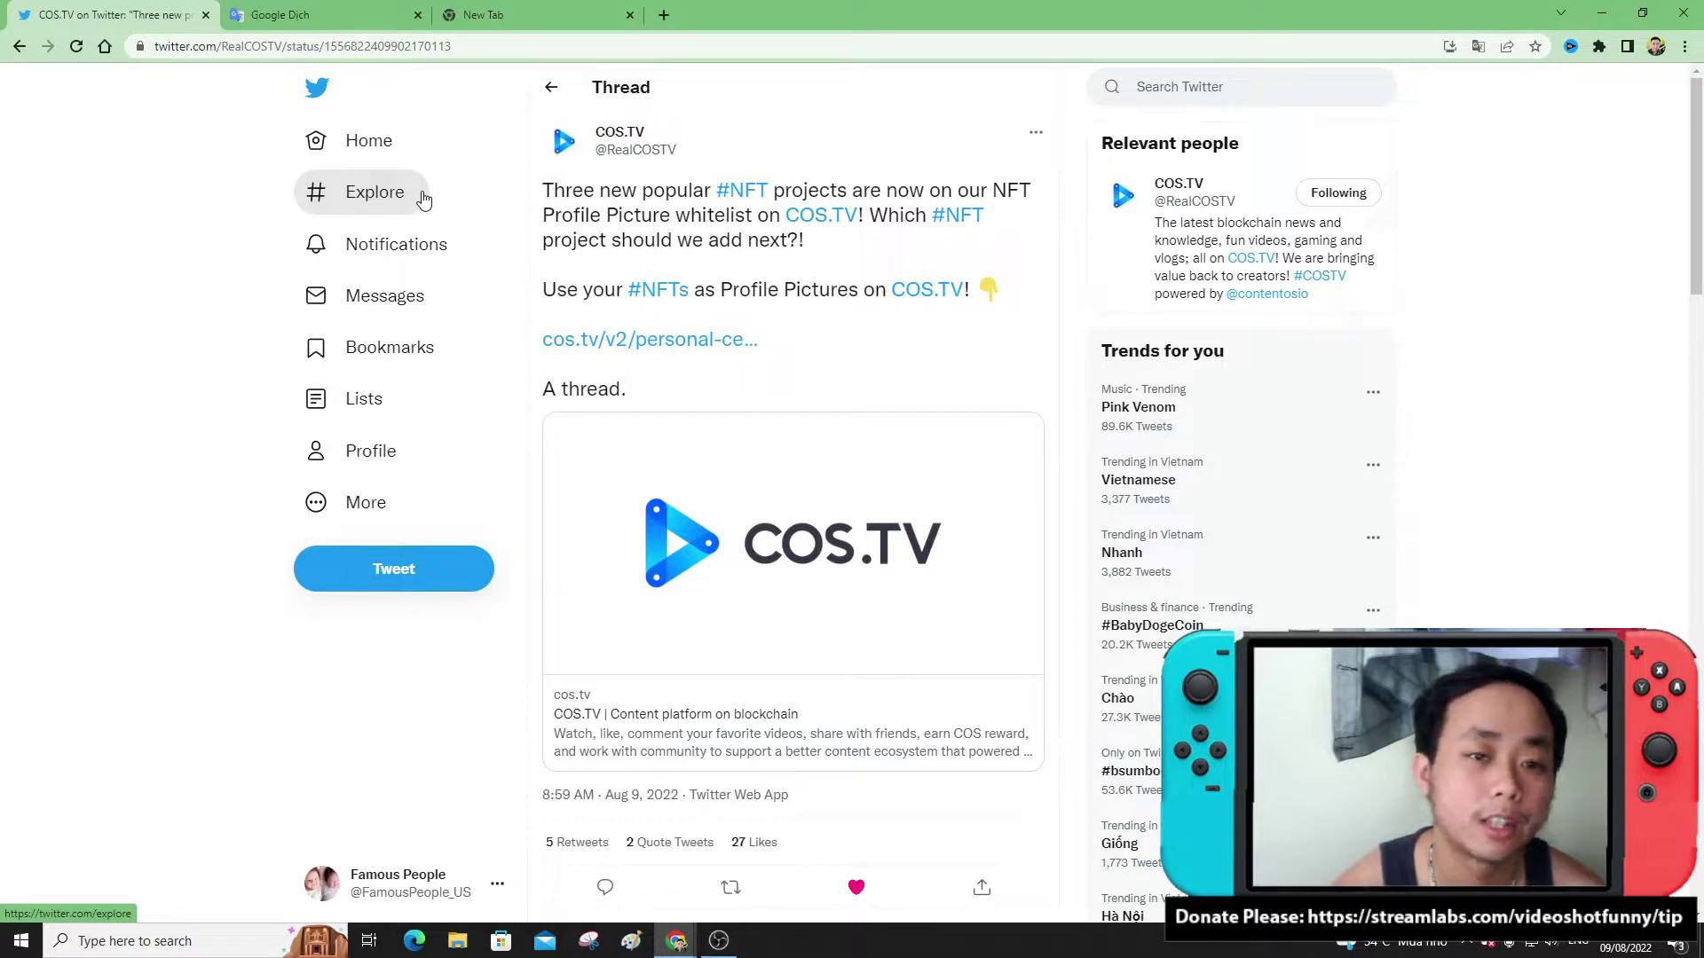
- Play the Google Translate audio of the thread, then return to the Twitter tab
click(319, 15)
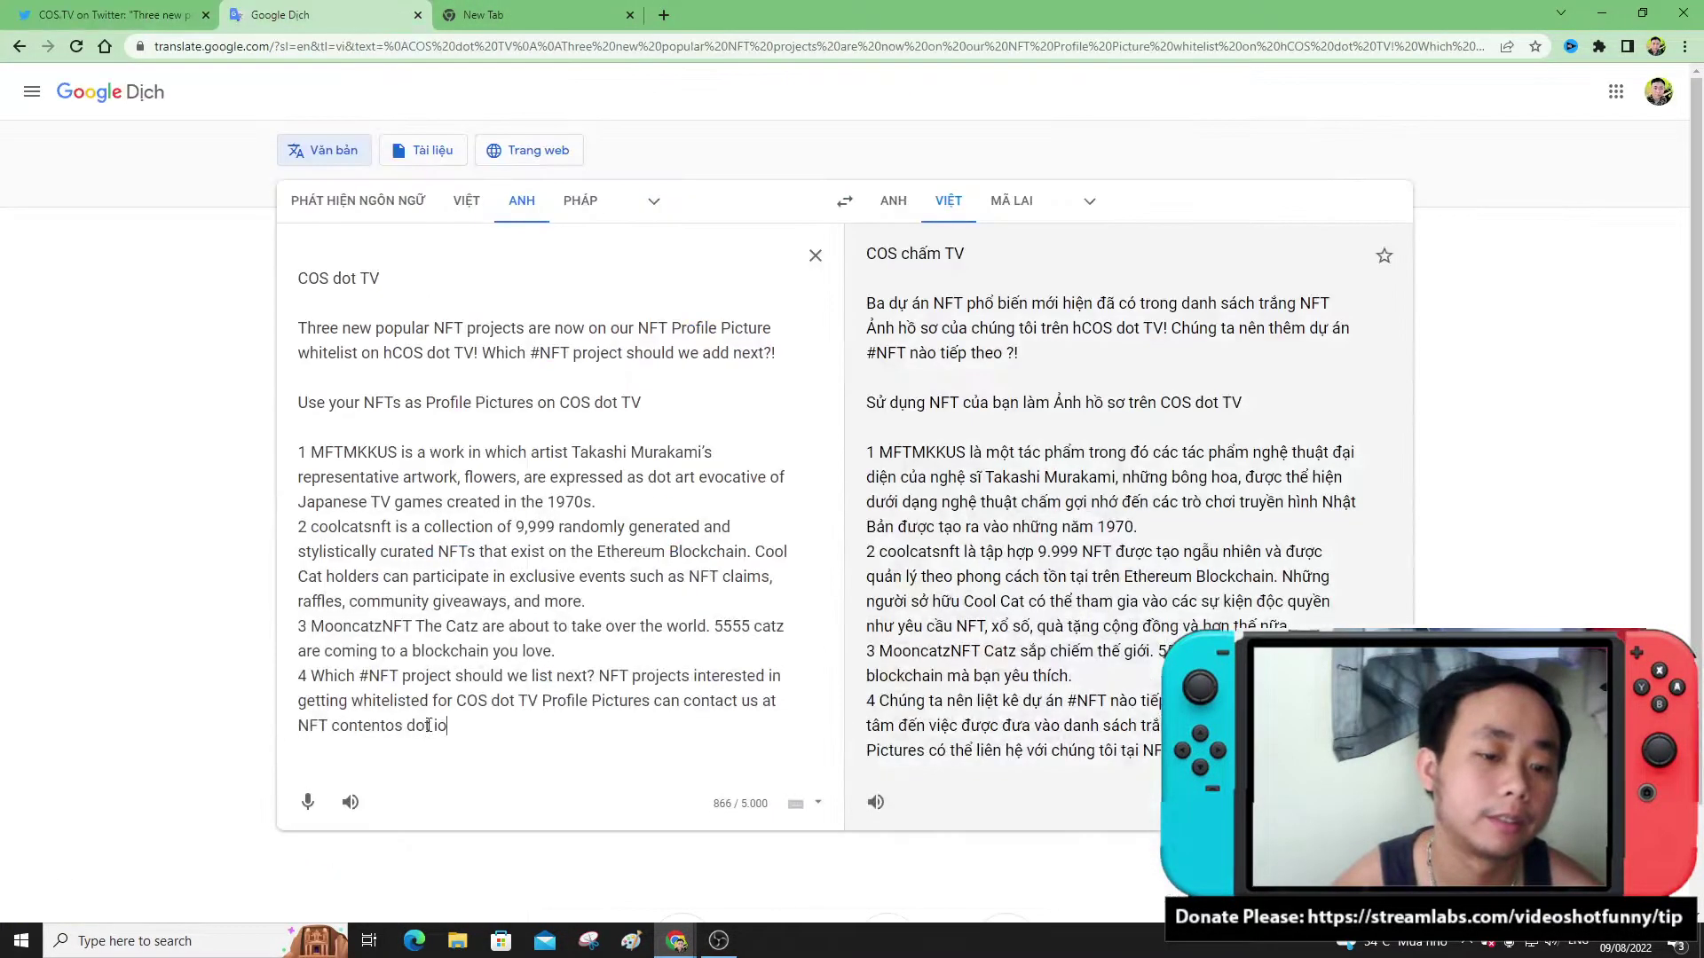
click(349, 803)
key(ctrl+shift+Tab)
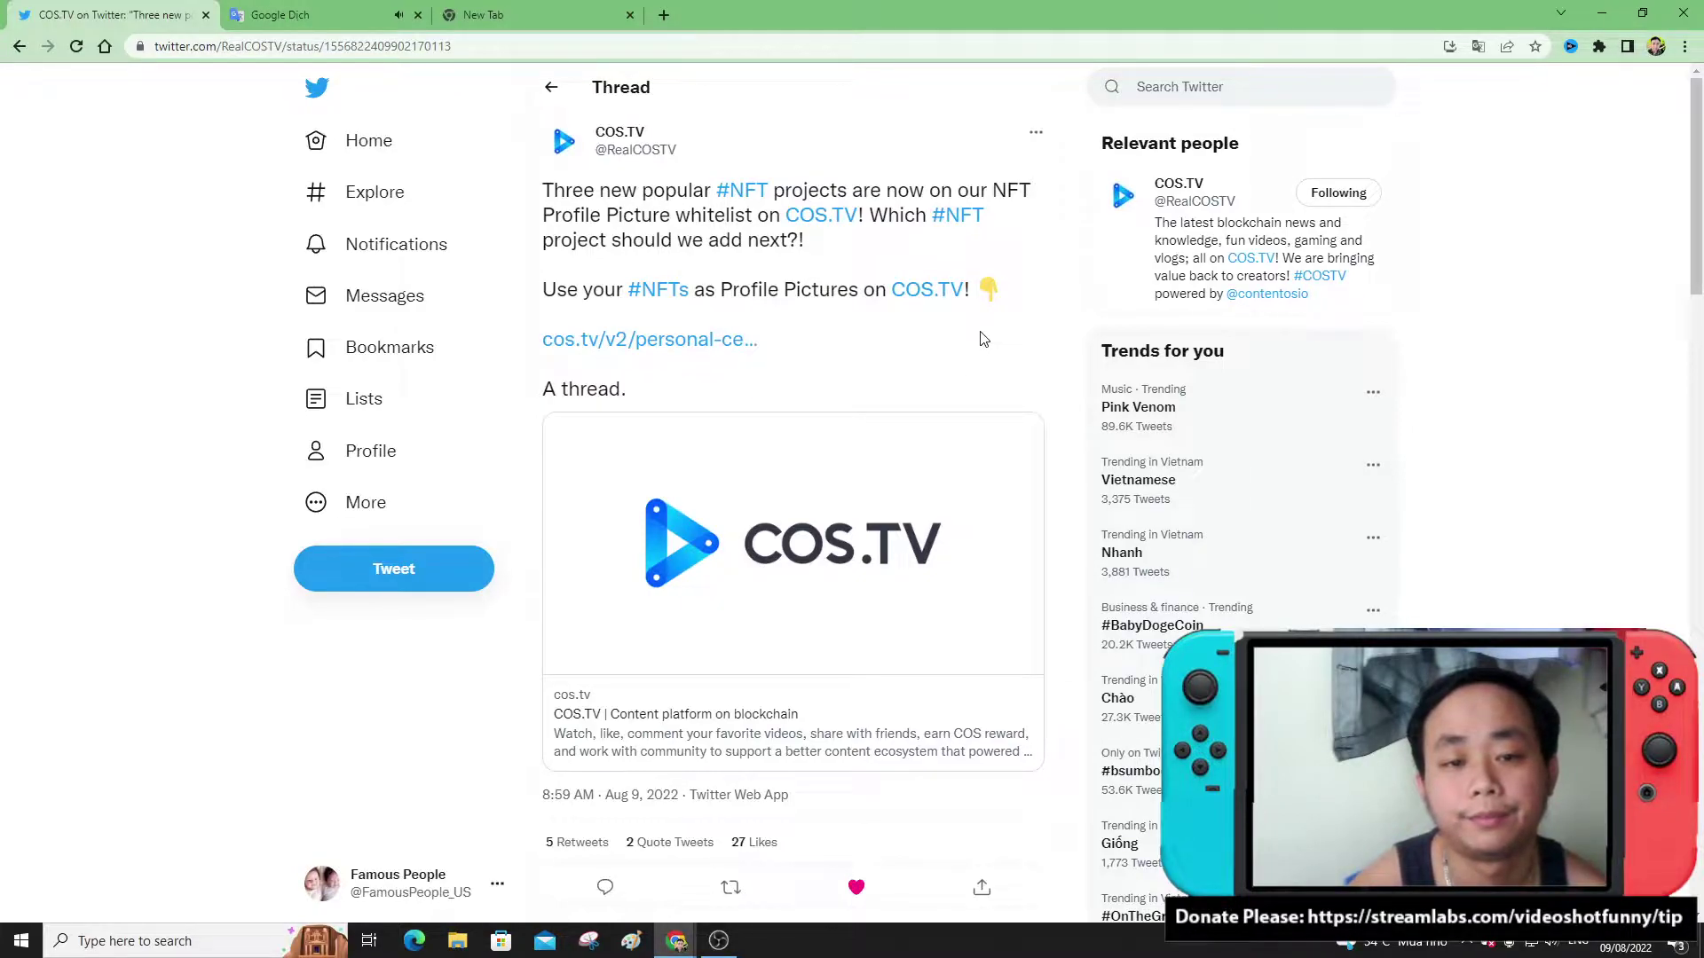
scroll(979, 340, down, 1)
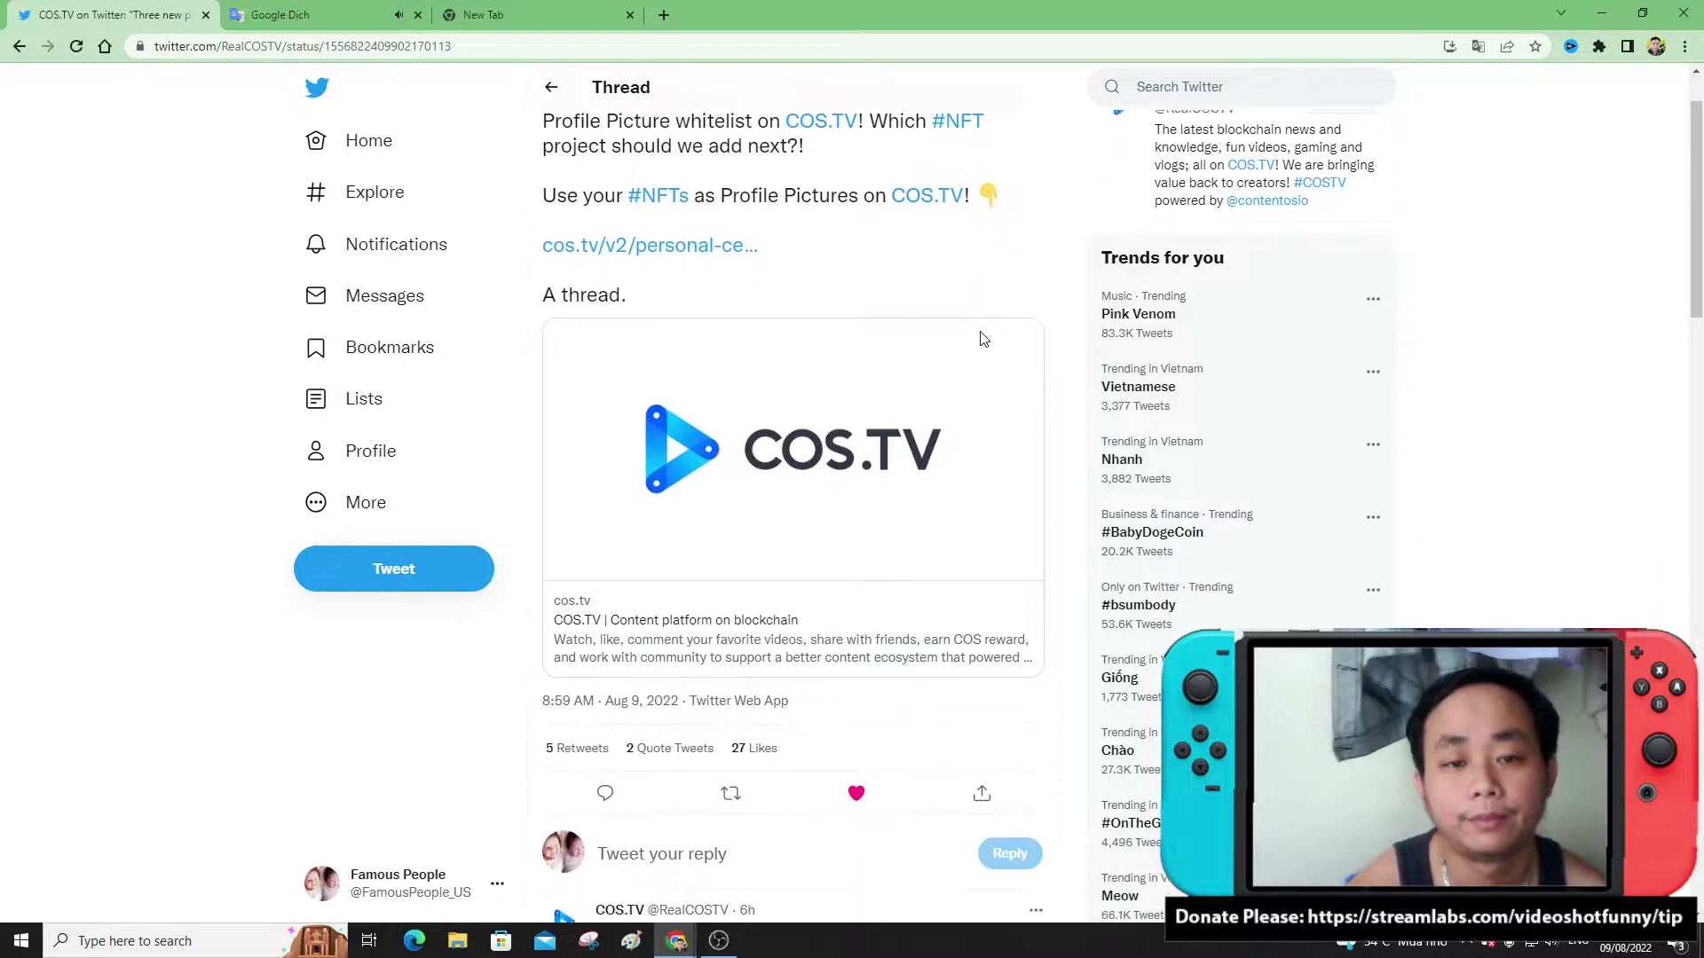
scroll(981, 343, down, 1)
scroll(979, 344, down, 1)
scroll(981, 345, down, 1)
scroll(981, 345, down, 1)
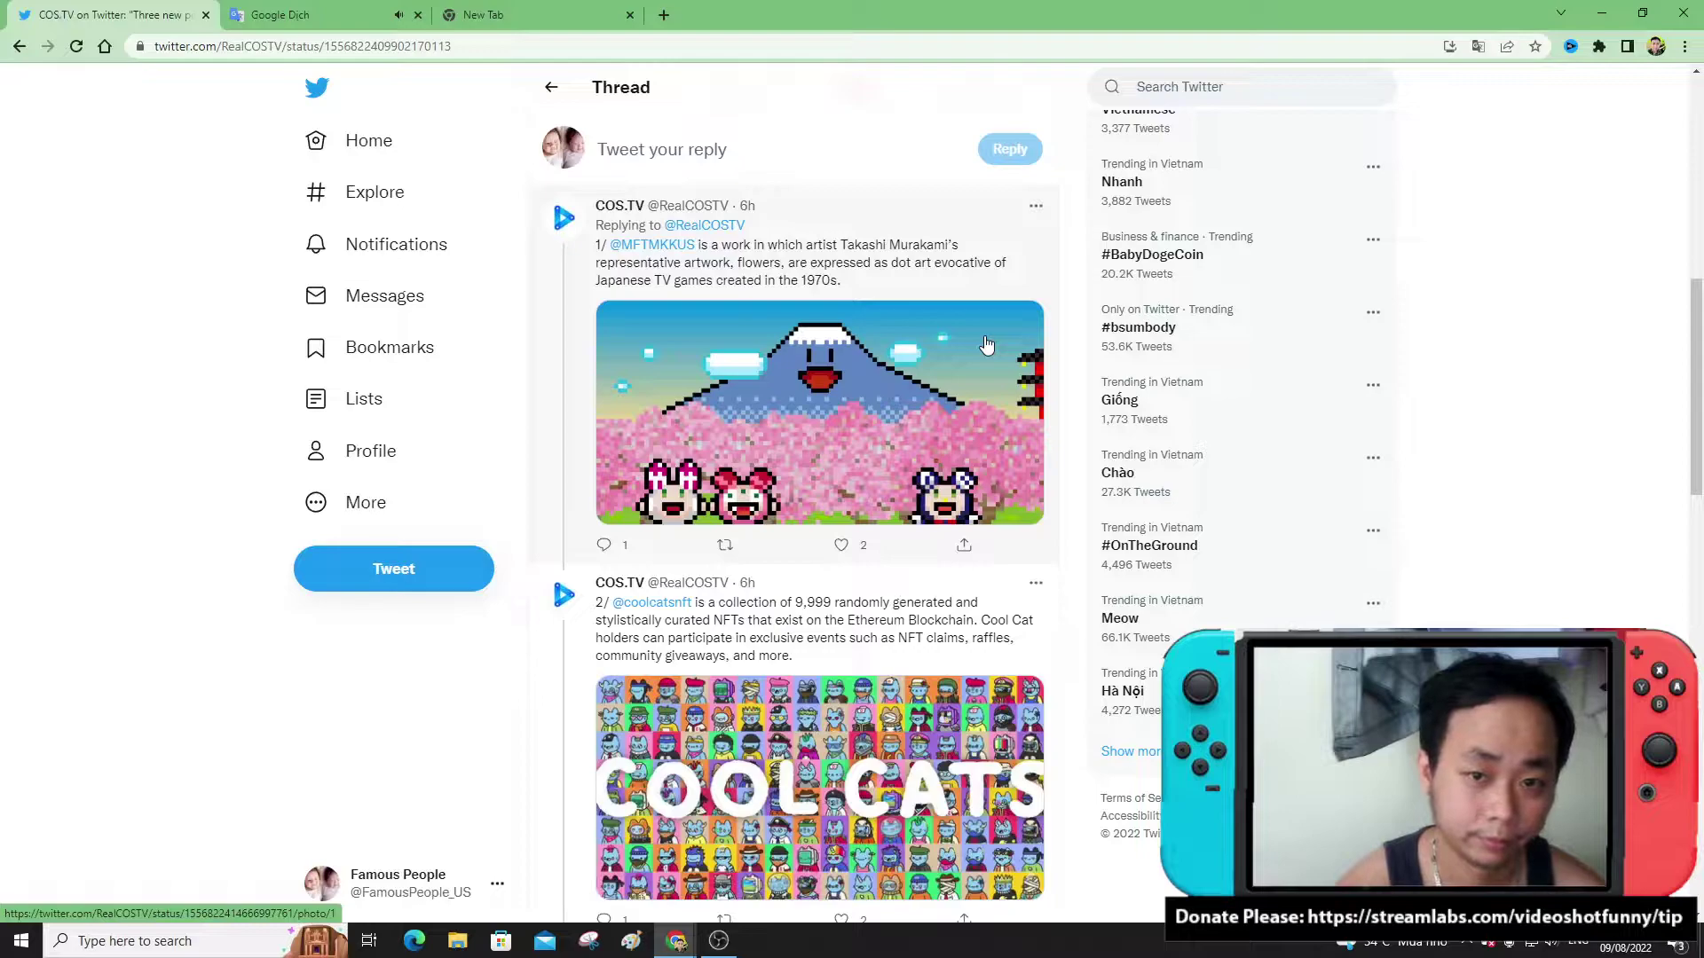
scroll(987, 345, down, 2)
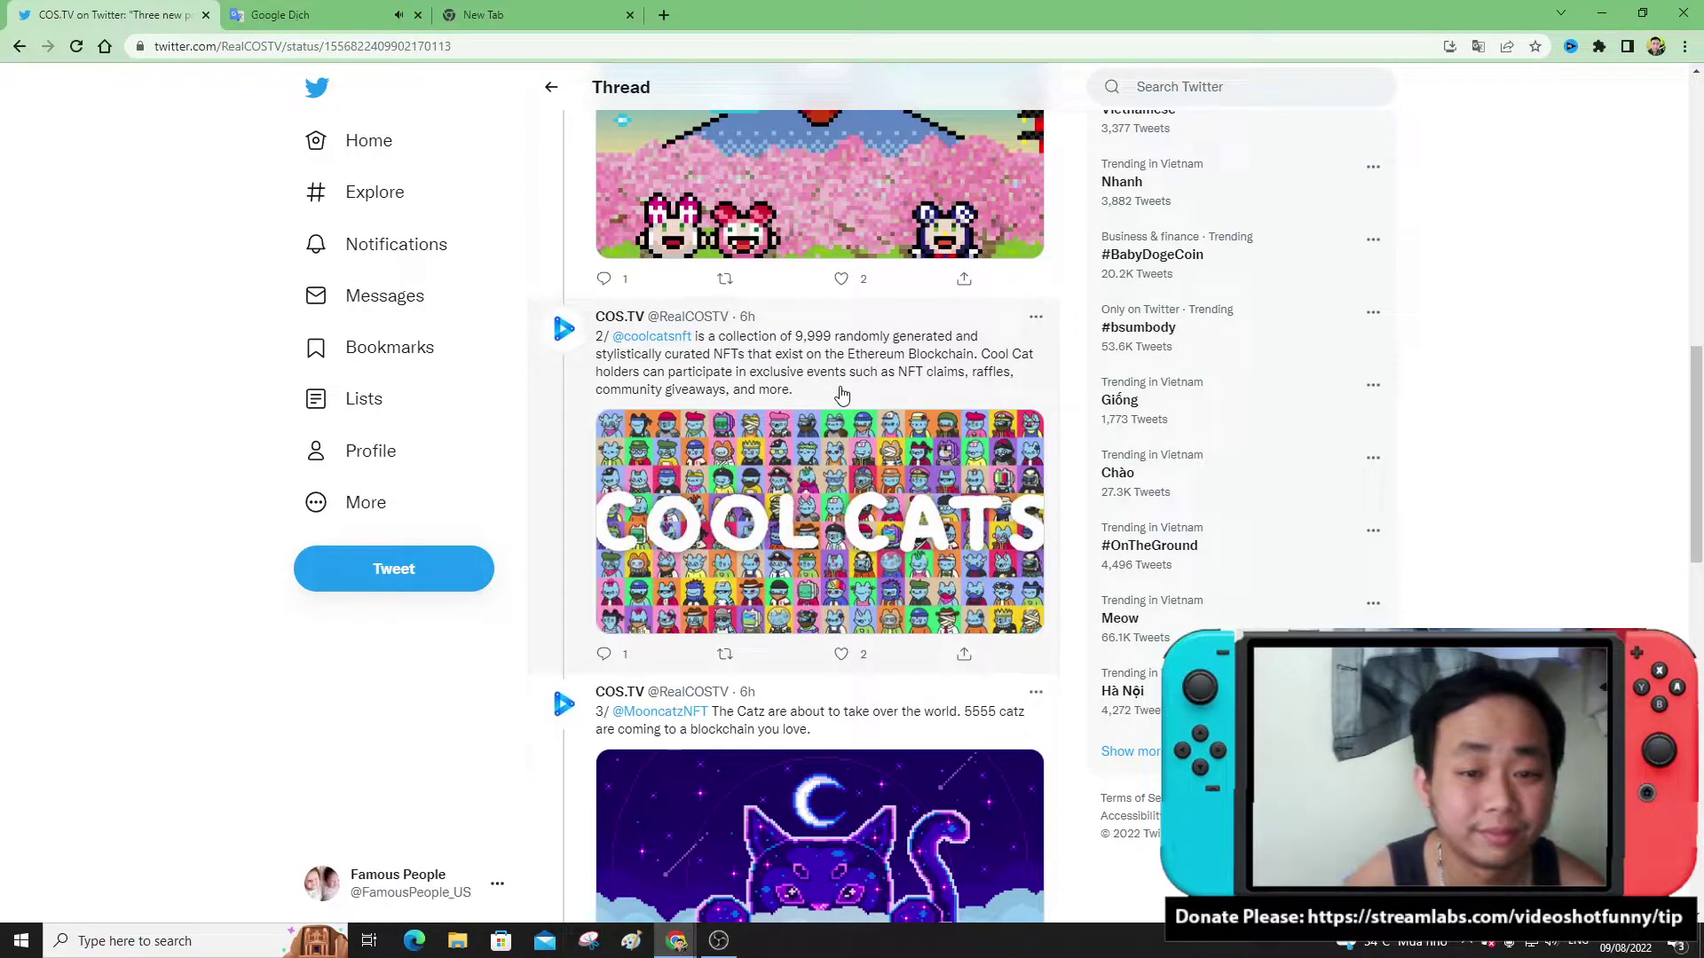
scroll(838, 393, down, 1)
scroll(798, 386, down, 1)
scroll(759, 381, down, 1)
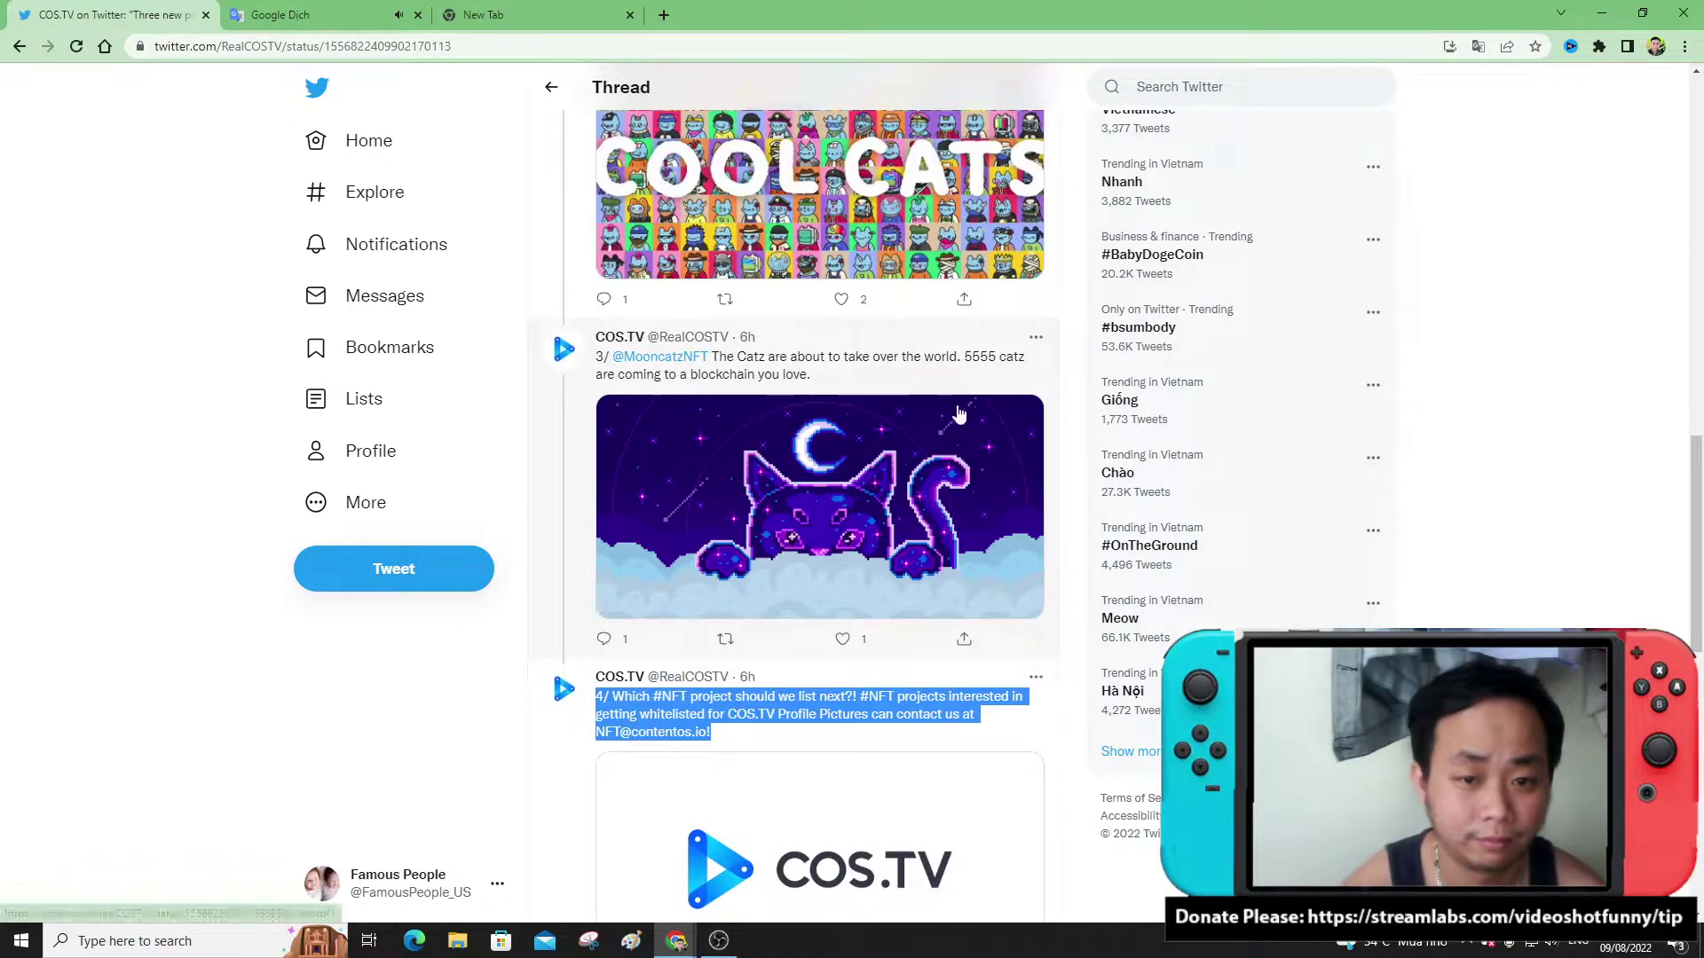
scroll(957, 415, down, 1)
scroll(951, 408, down, 2)
scroll(950, 412, down, 1)
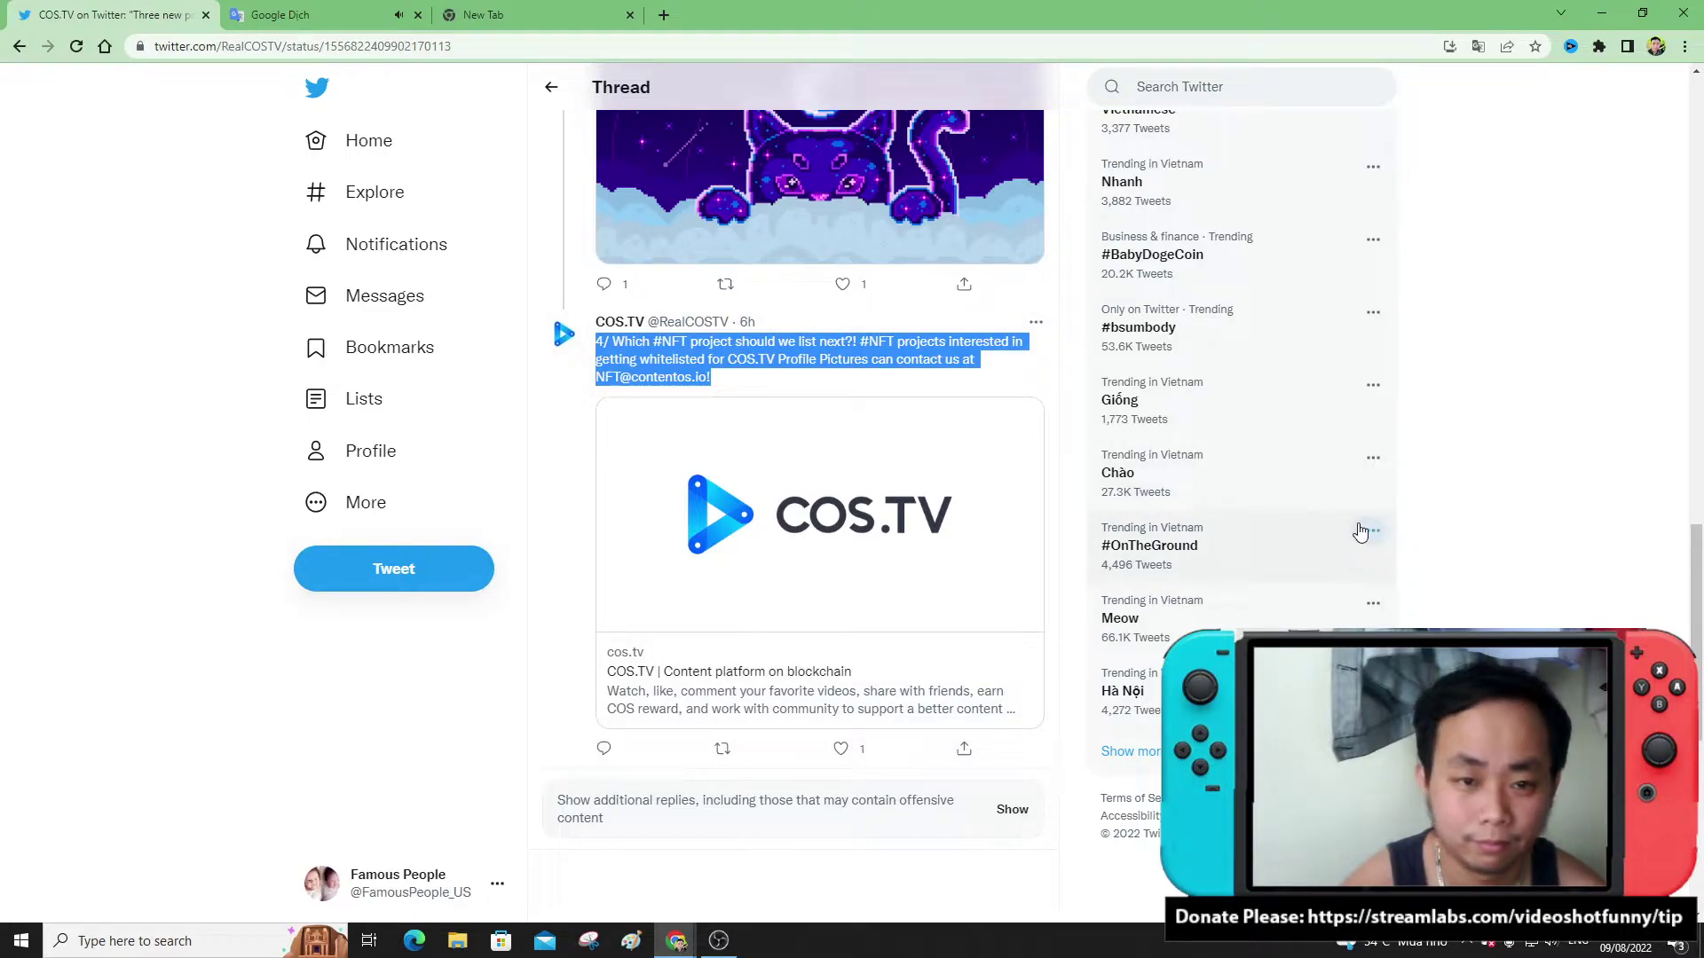
drag(1694, 626, 1700, 156)
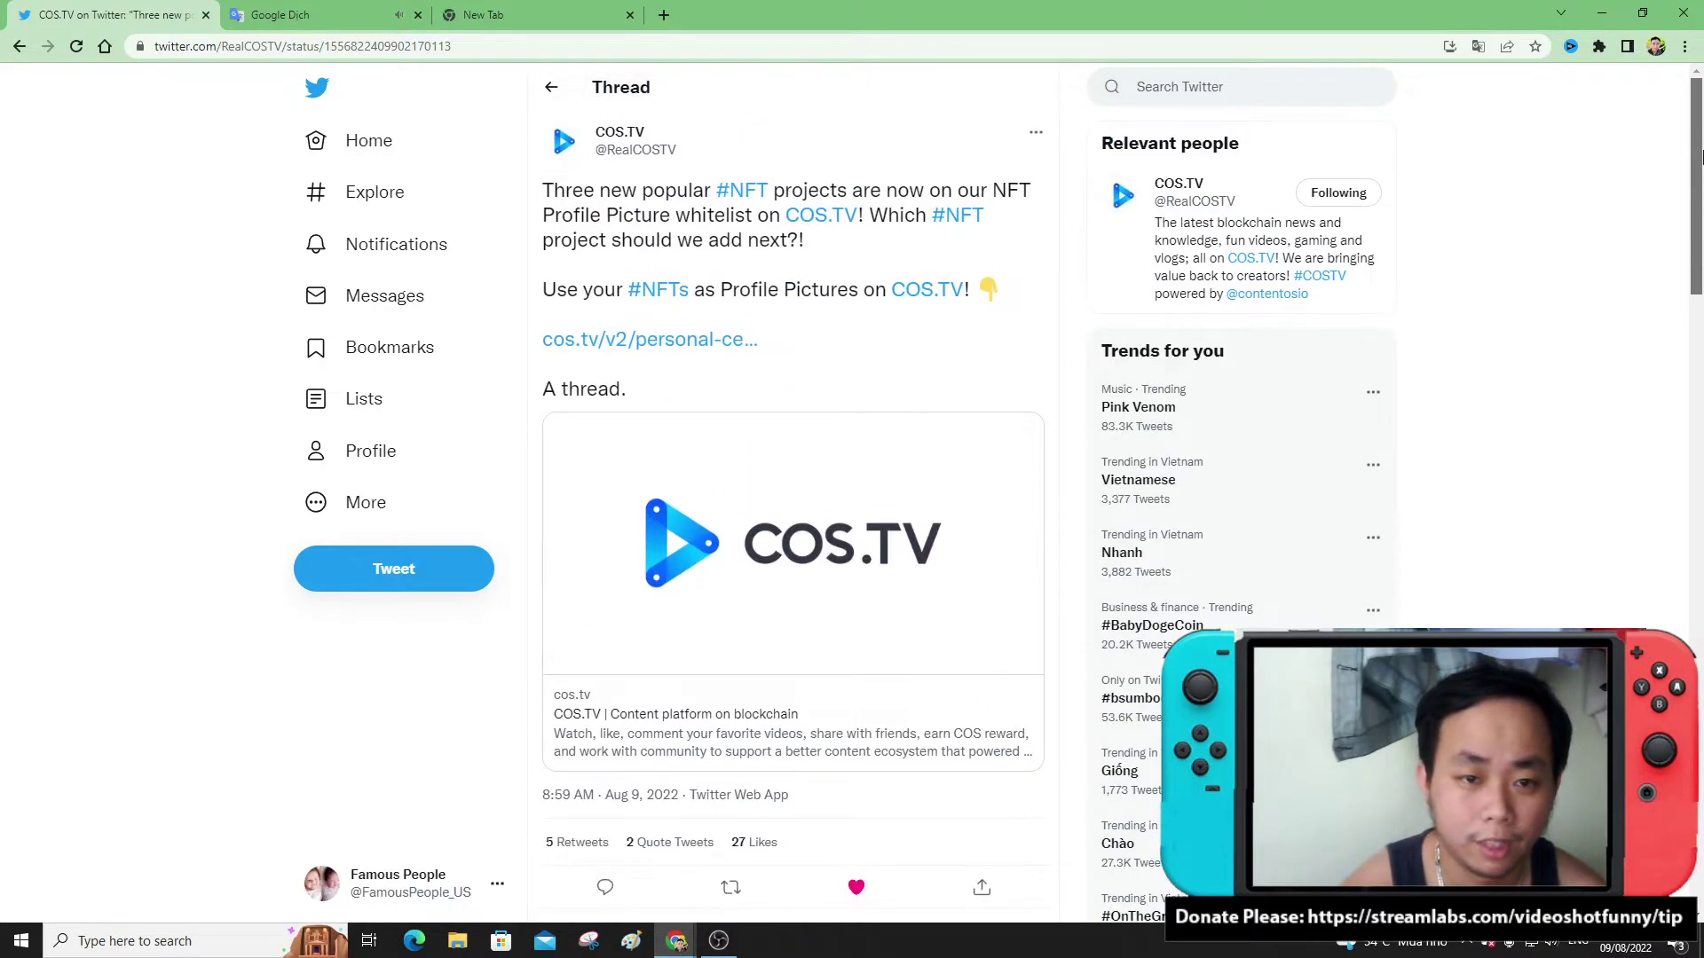
scroll(923, 482, down, 2)
- Open the tweet's cos.tv/v2/personal link to the COS.TV NFT profile picture page
click(854, 468)
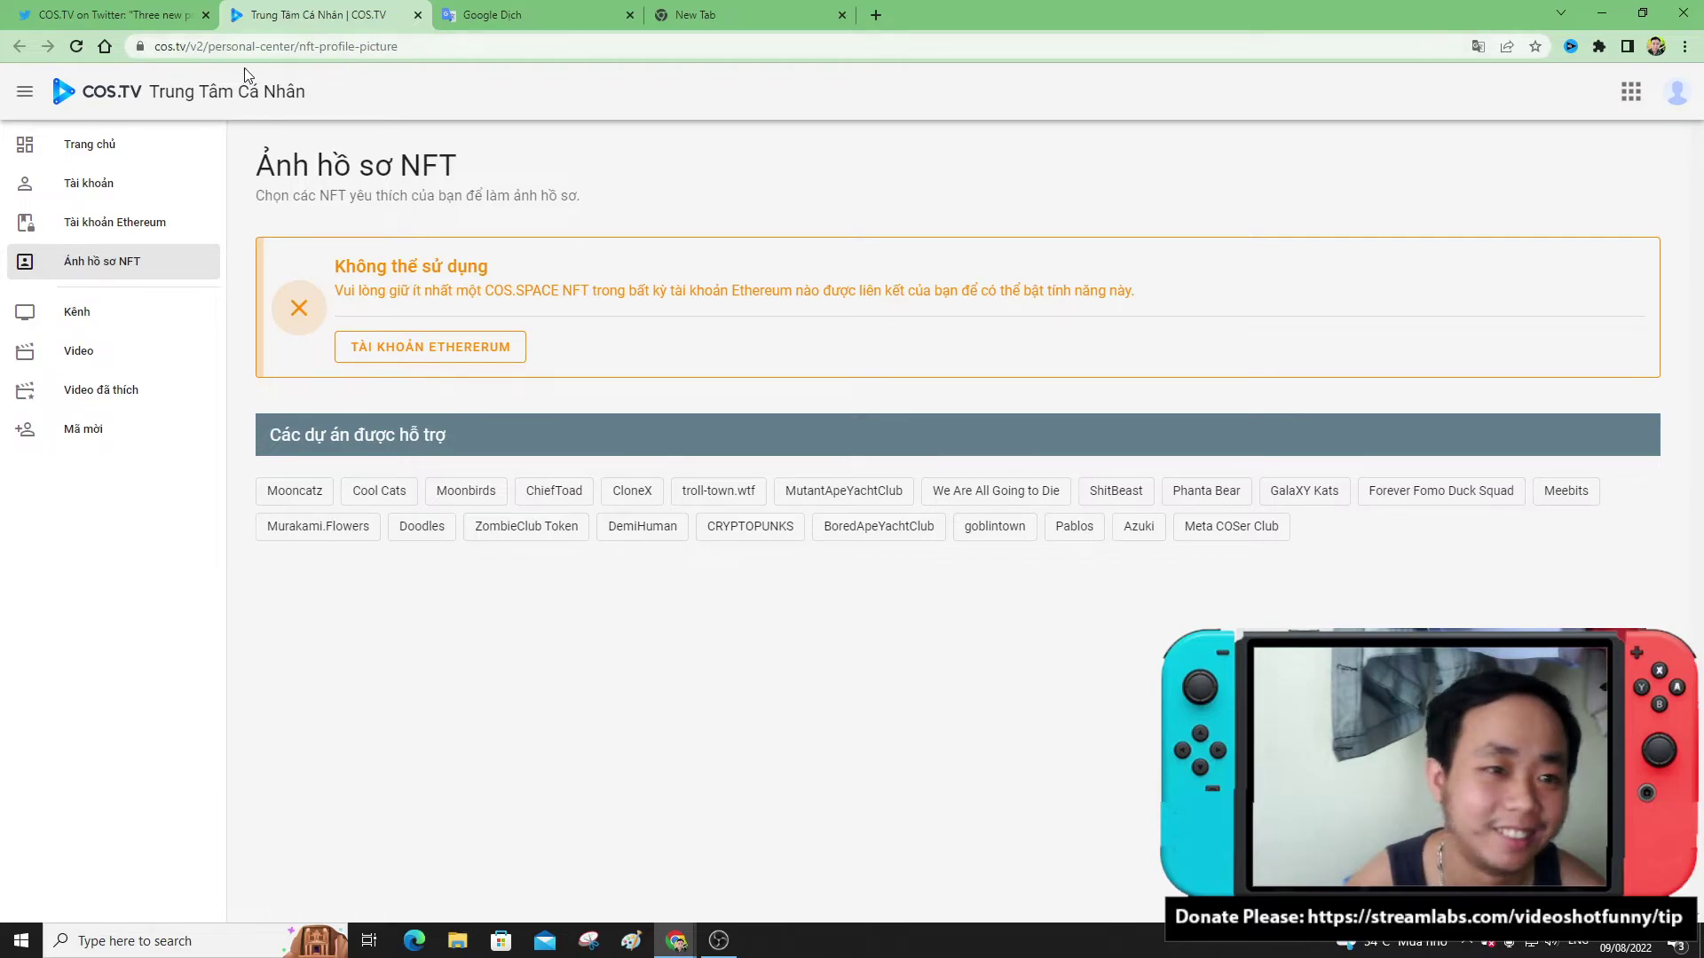
- Switch back to the 'COS.TV on Twitter' tab showing the thread
click(122, 9)
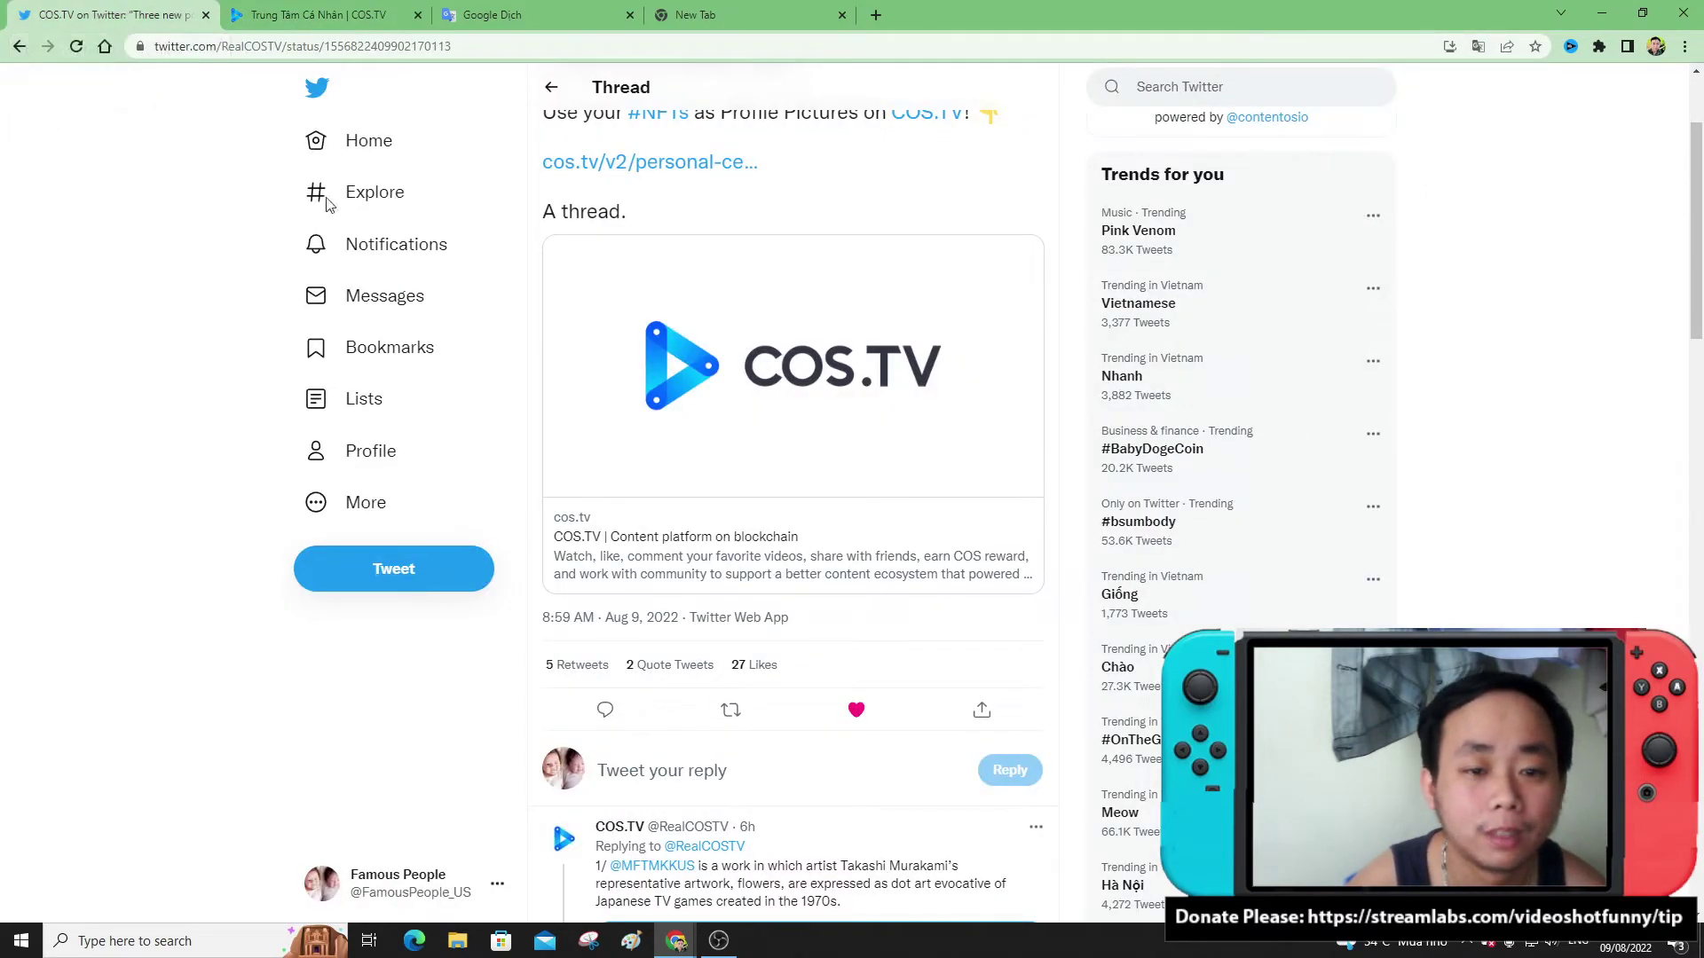